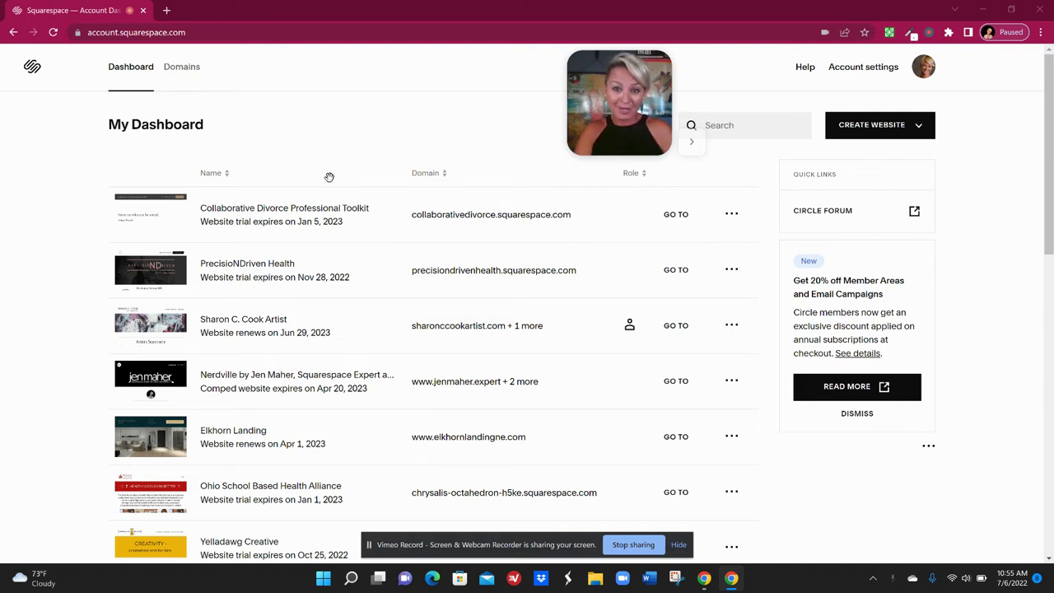
Open the Nerdville site's Settings and go to its Connected Accounts page
click(167, 382)
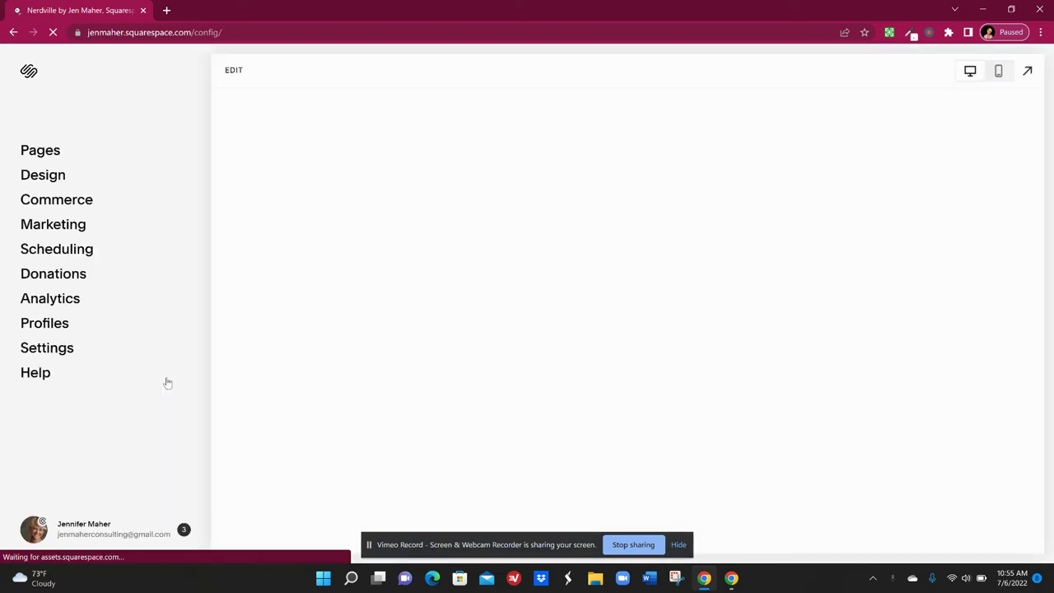
click(47, 348)
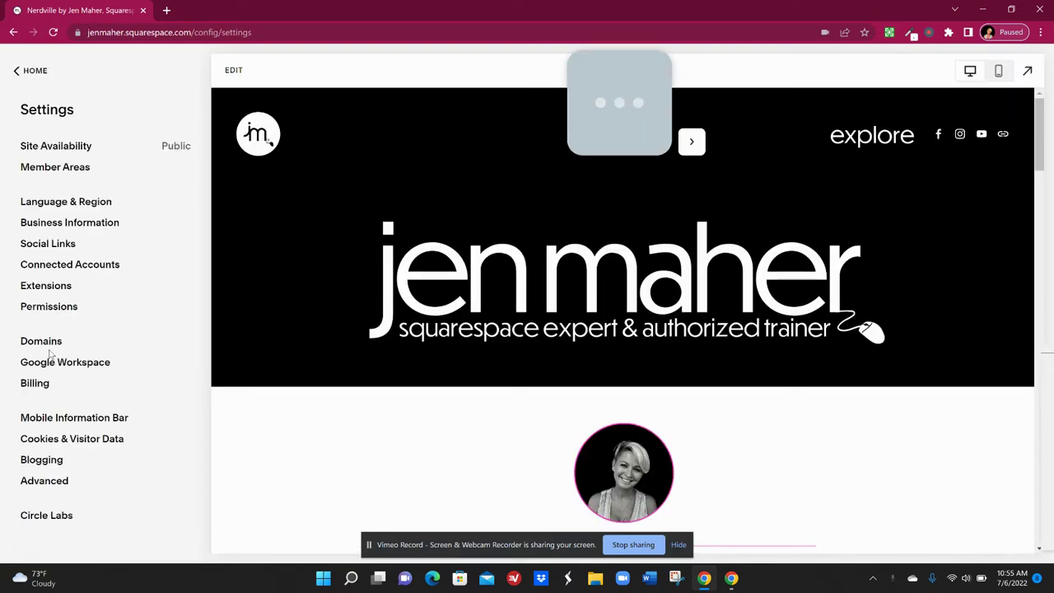
right_click(85, 273)
click(82, 270)
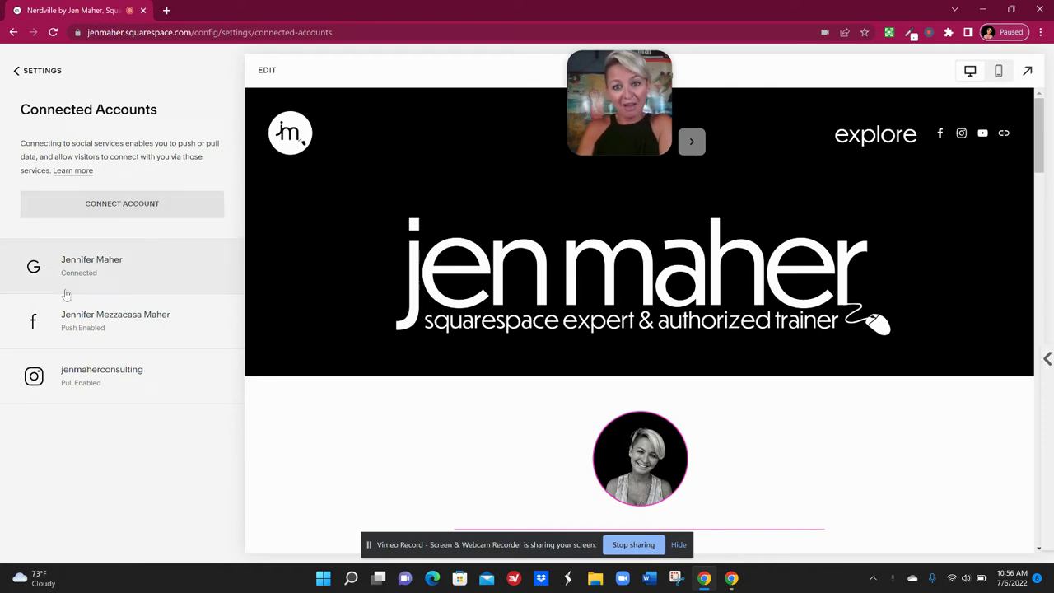
Choose Google Search Console from the Connect Account picker
click(130, 203)
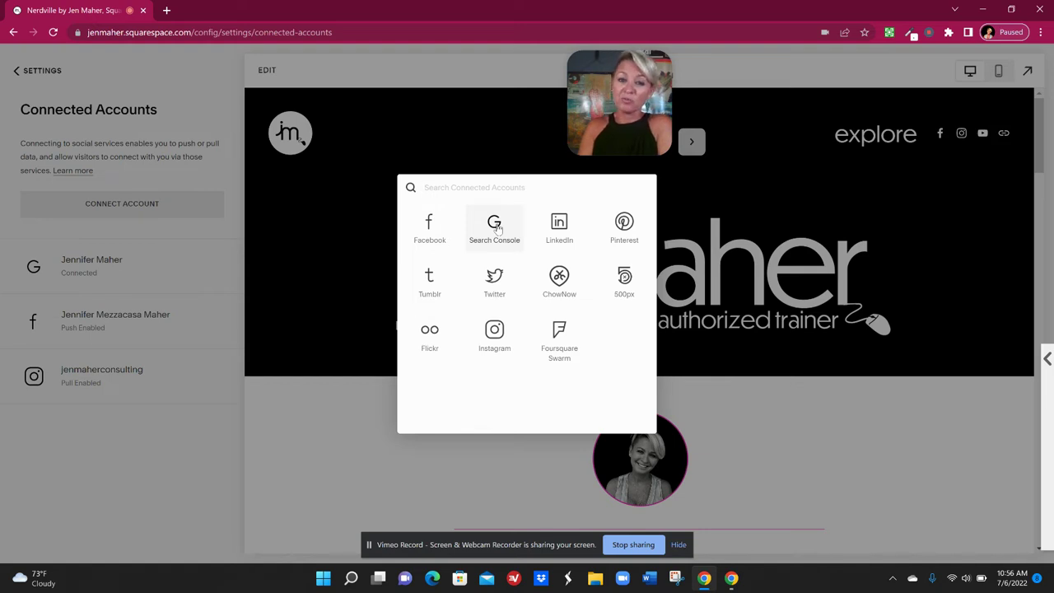
click(494, 226)
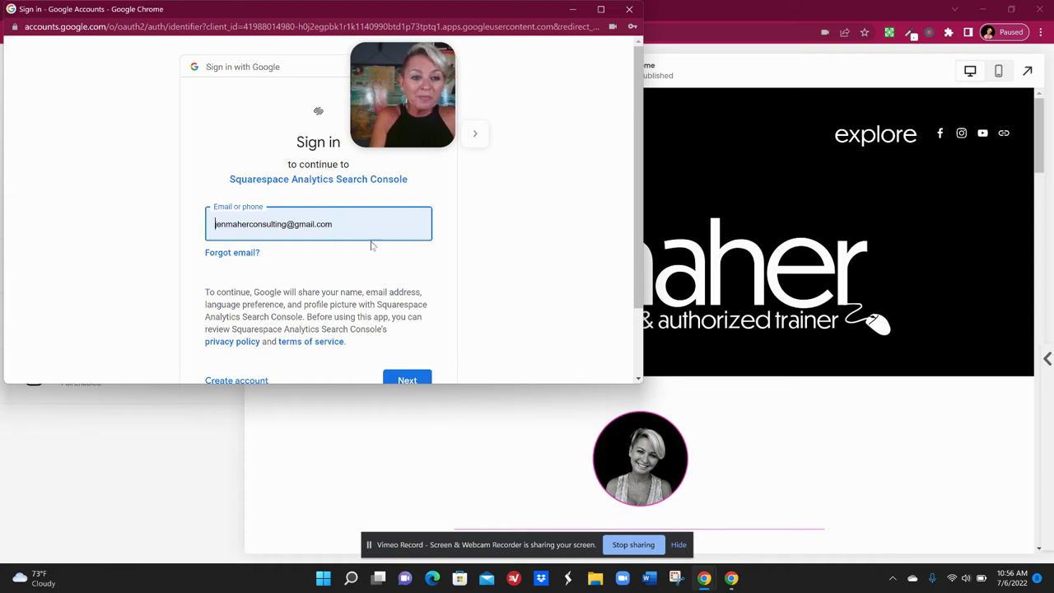
Replace the prefilled email with the business account's address and continue
drag(353, 225, 144, 233)
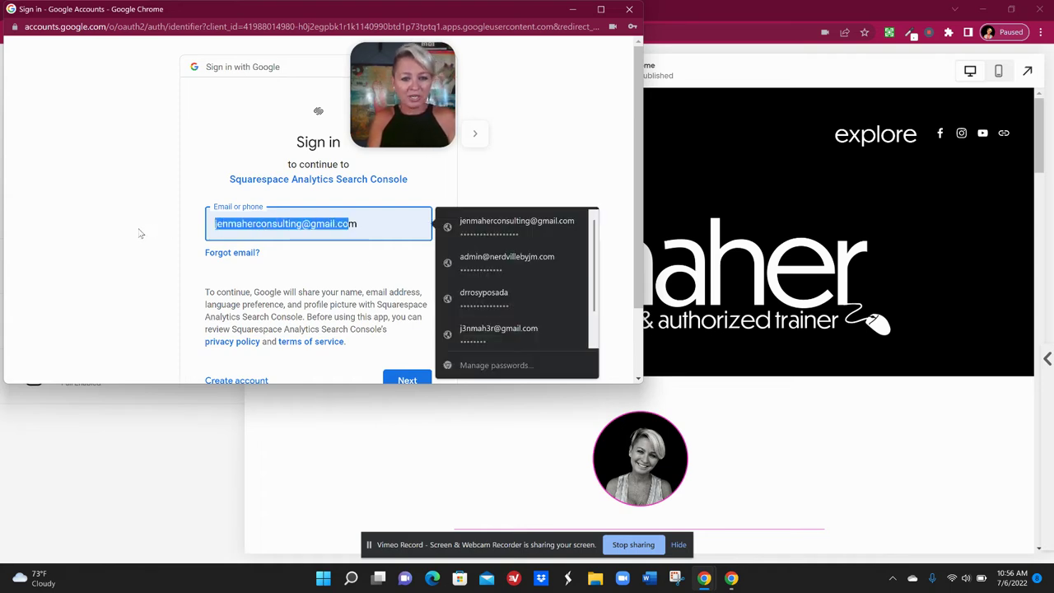
click(395, 229)
key(BackSpace)
key(BackSpace)
key(BackSpace)
key(BackSpace)
key(BackSpace)
key(BackSpace)
key(BackSpace)
key(BackSpace)
key(BackSpace)
key(BackSpace)
key(BackSpace)
key(BackSpace)
key(BackSpace)
key(BackSpace)
key(BackSpace)
key(BackSpace)
key(BackSpace)
key(BackSpace)
key(BackSpace)
key(BackSpace)
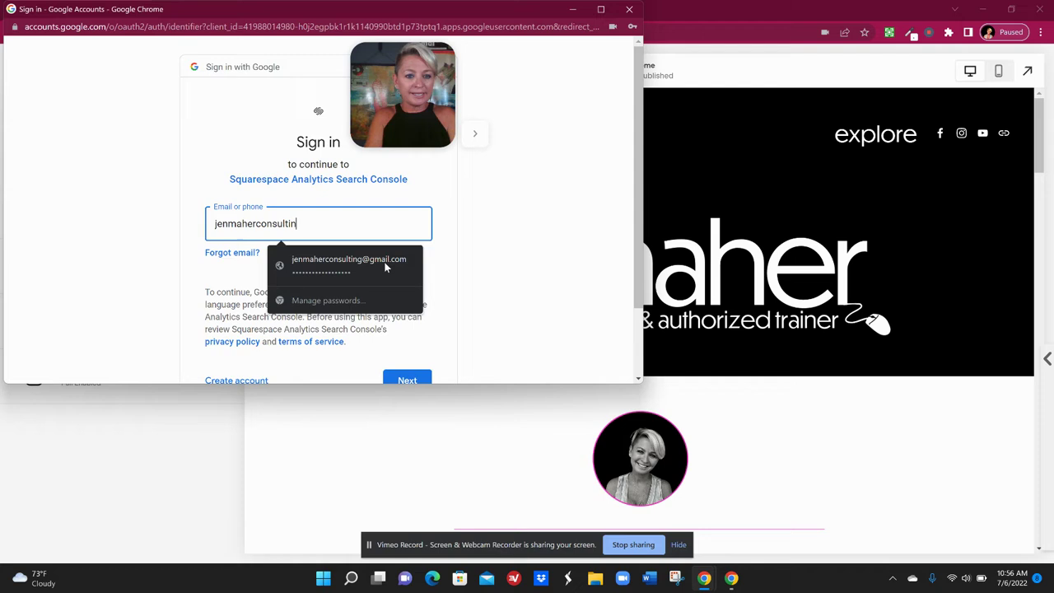
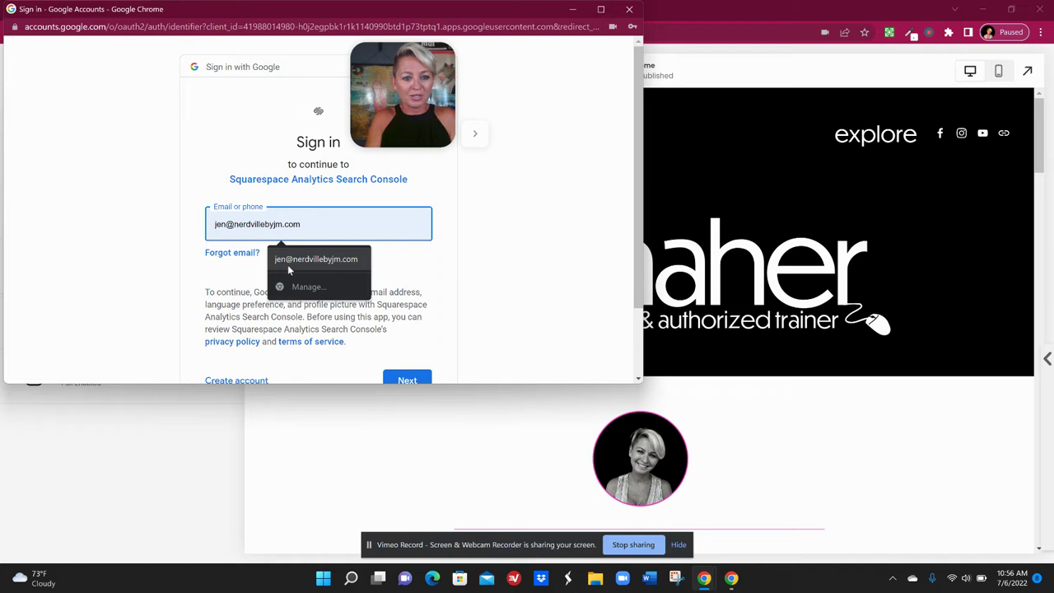
click(293, 260)
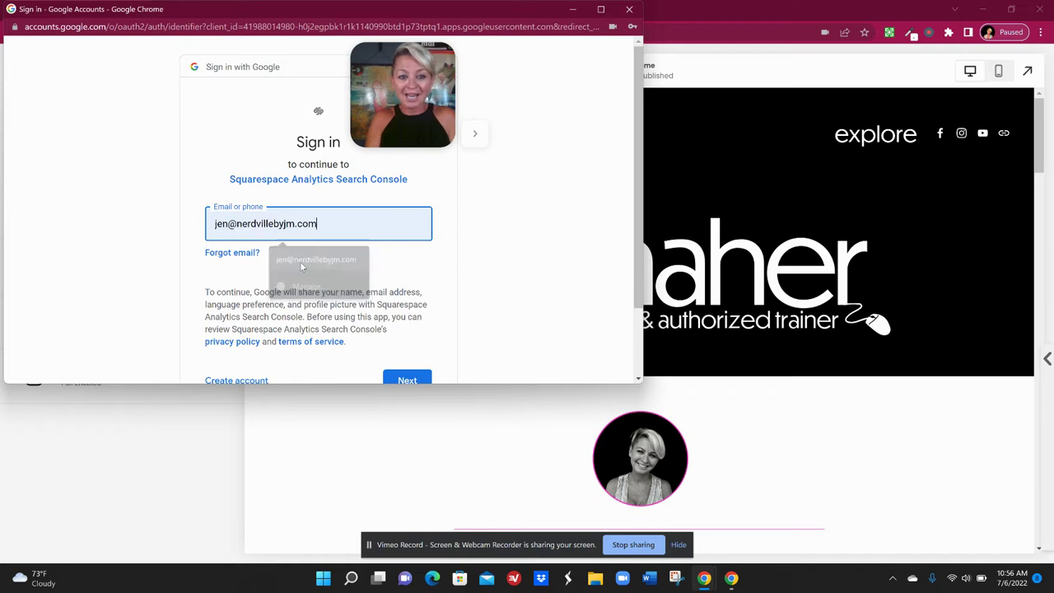
click(407, 380)
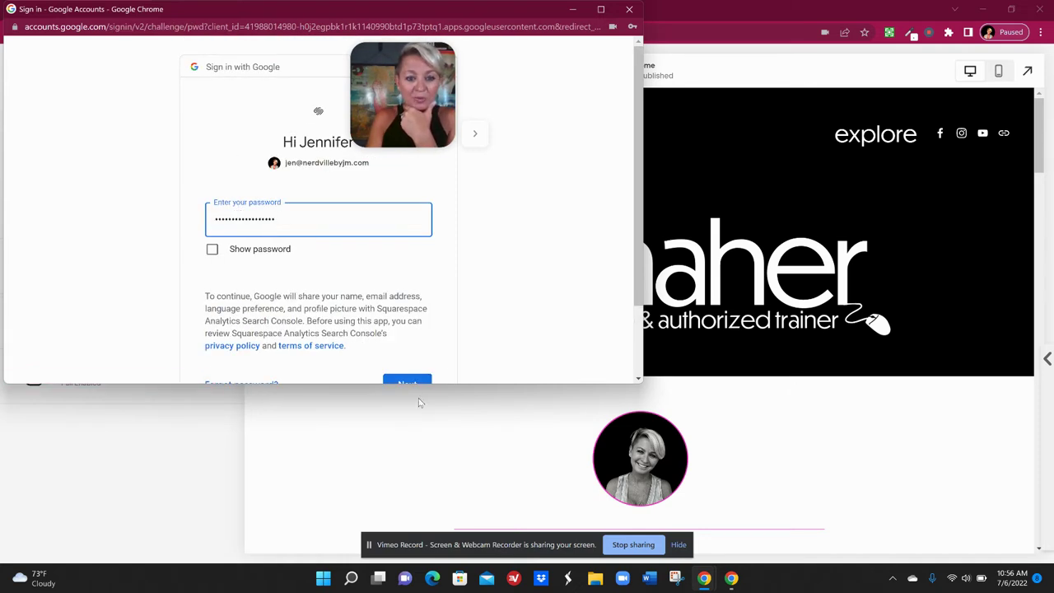
Submit the account password and allow Squarespace access to Search Console data
click(414, 384)
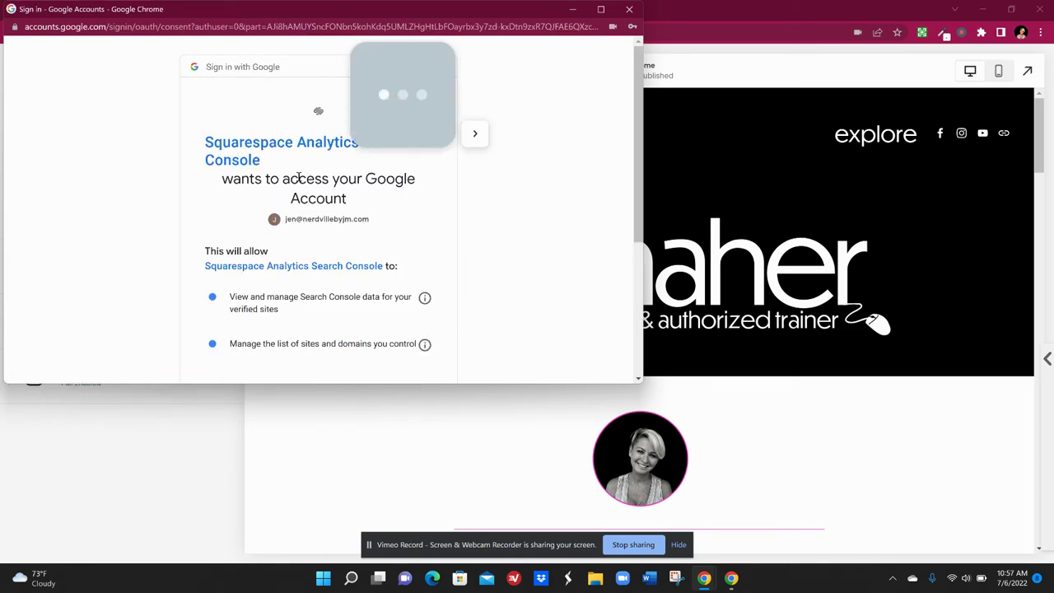
scroll(628, 206, down, 2)
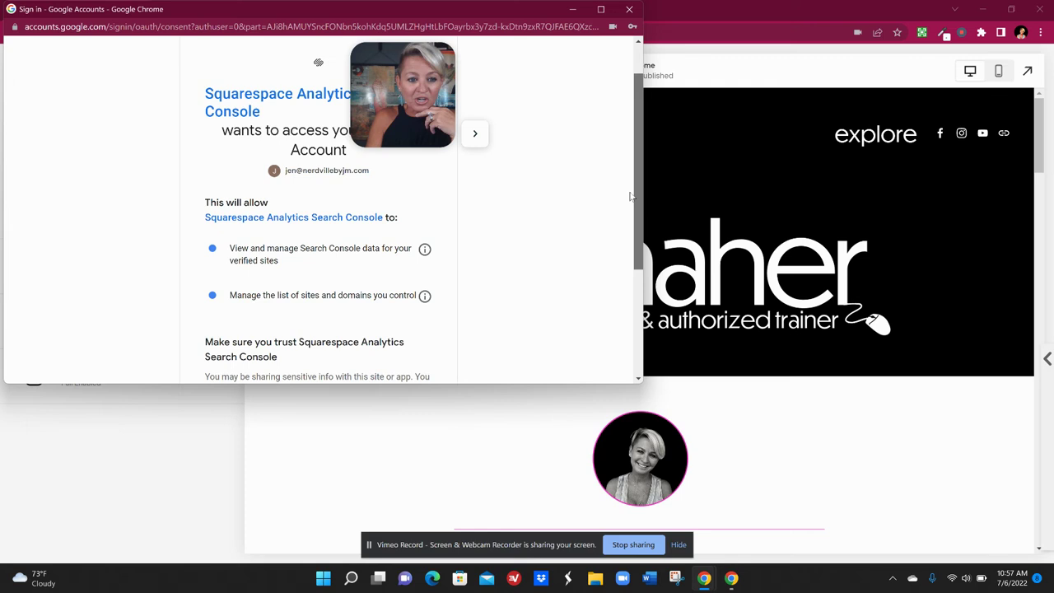
scroll(628, 205, down, 2)
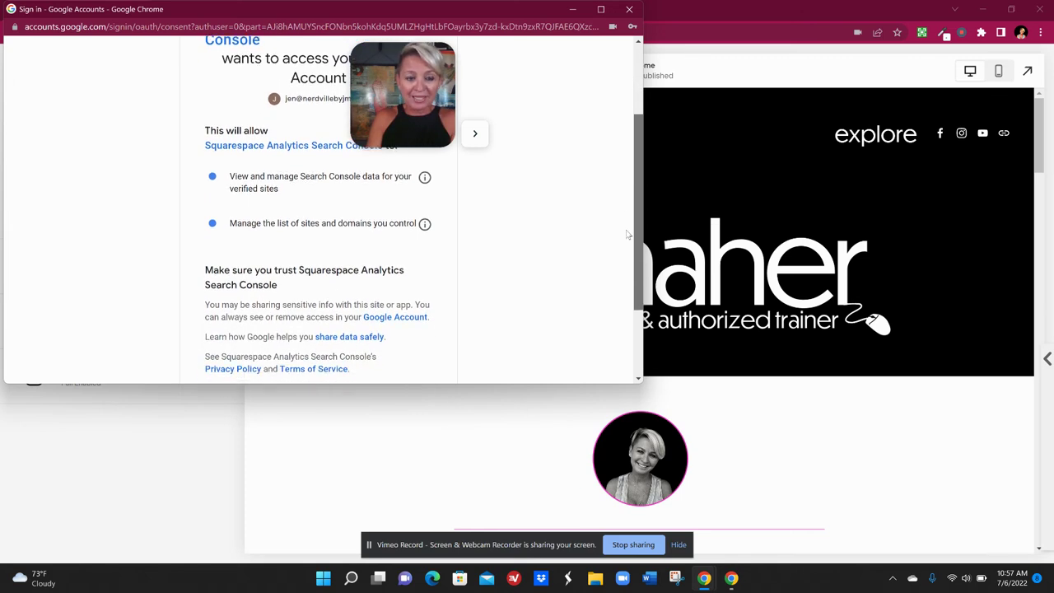
scroll(631, 248, down, 2)
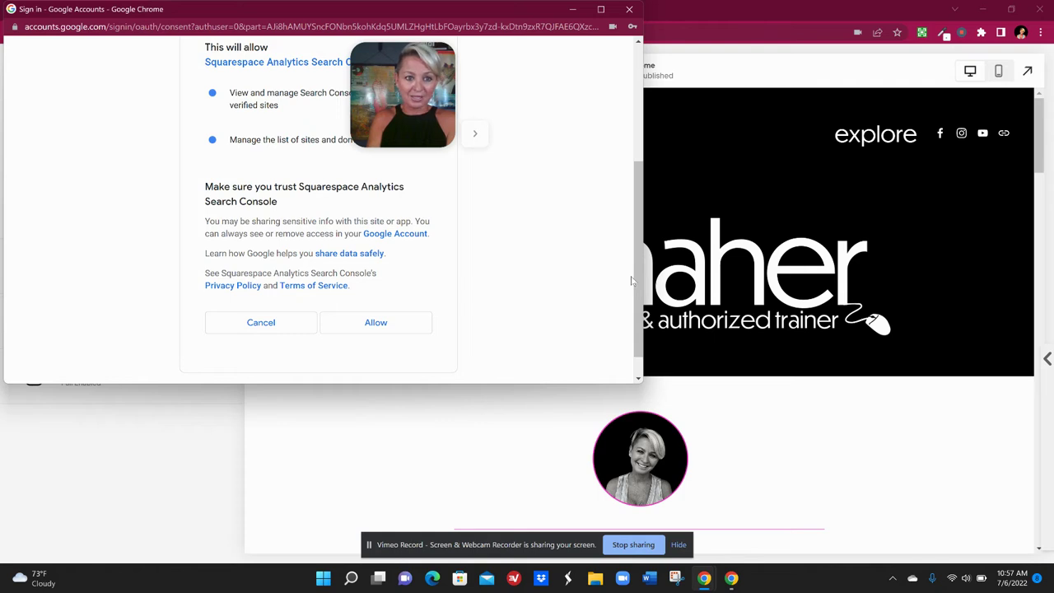
click(373, 327)
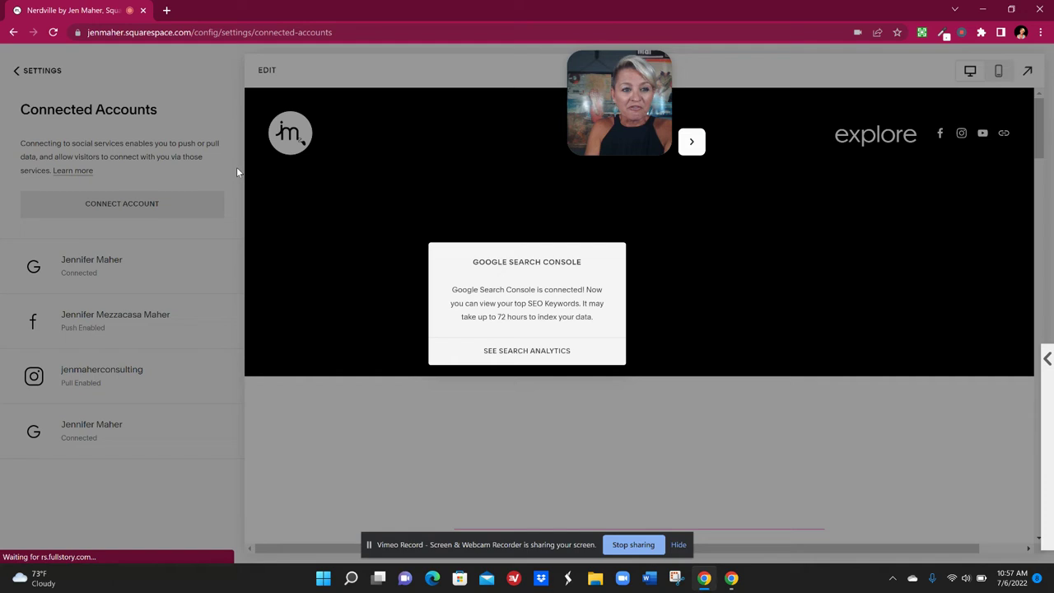
Dismiss the Google Search Console connected confirmation
click(120, 65)
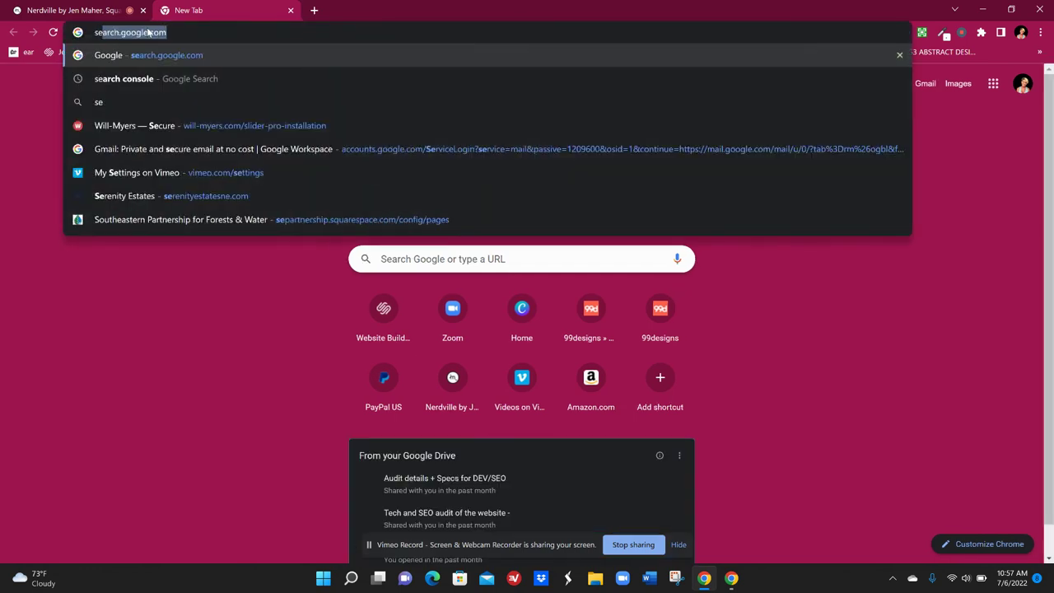
Search the web for 'search console' and open the official Google Search Console Tools page
text(nsole)
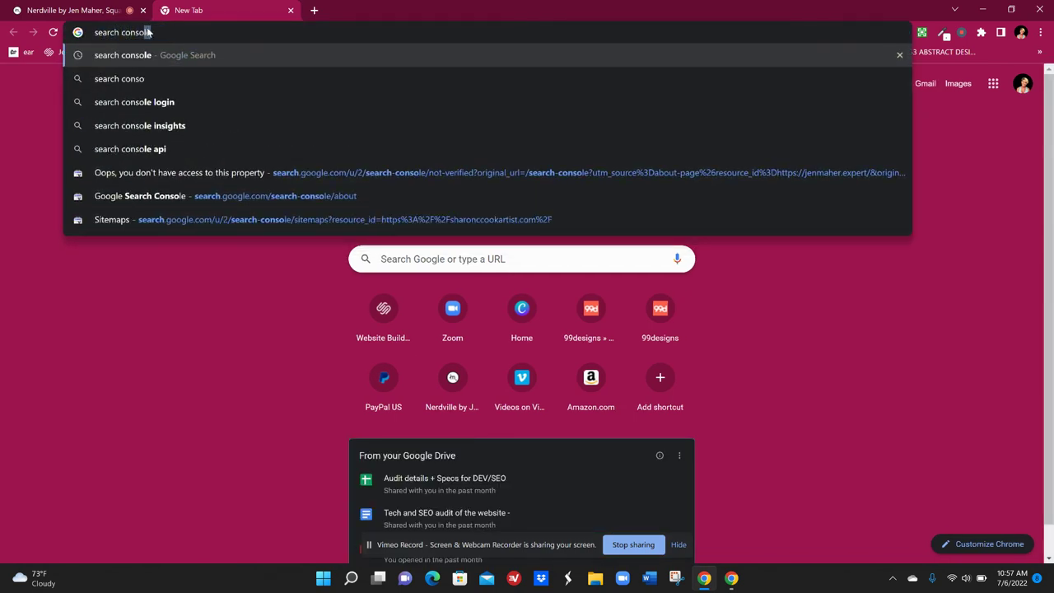
key(Return)
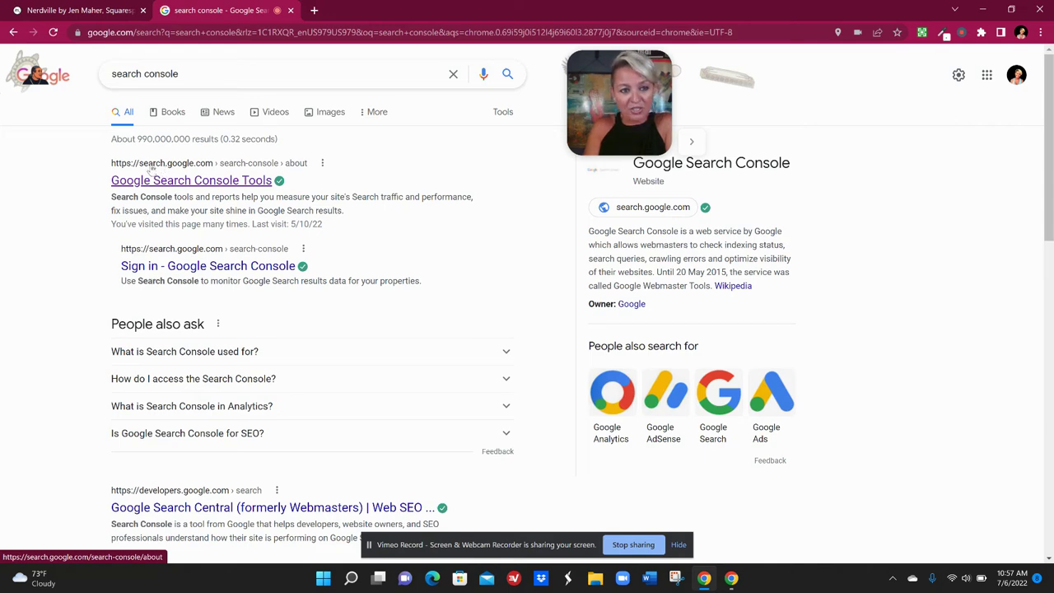
click(196, 183)
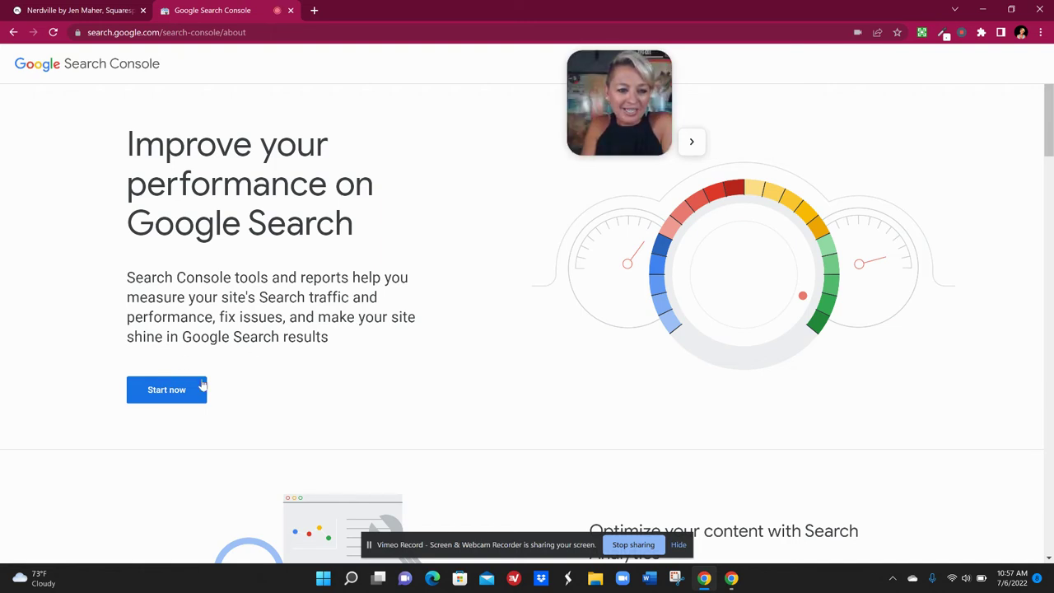
Start Search Console and pick the website's property from the property list
click(154, 394)
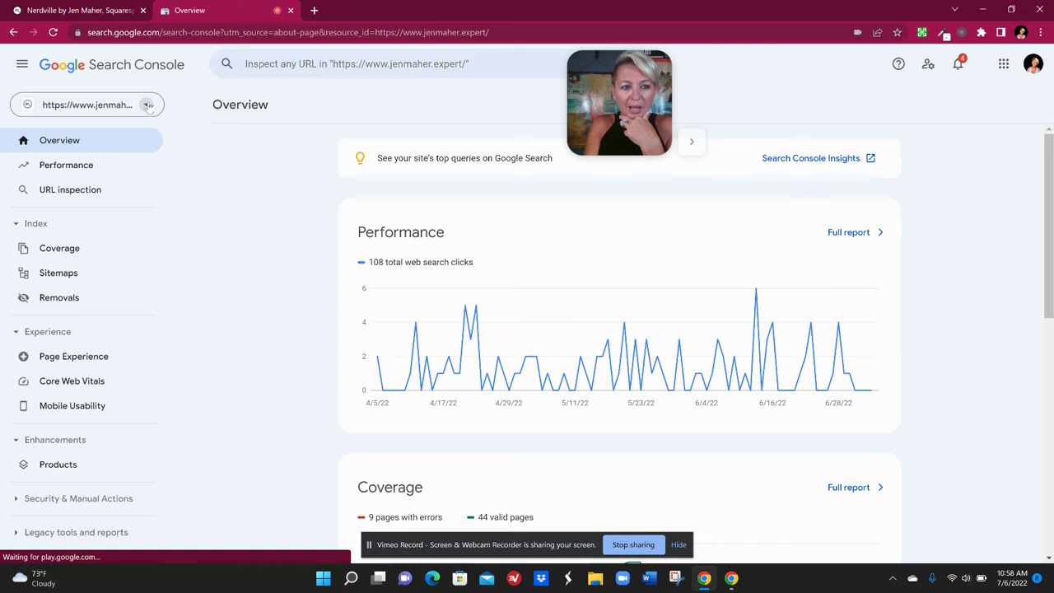
click(148, 106)
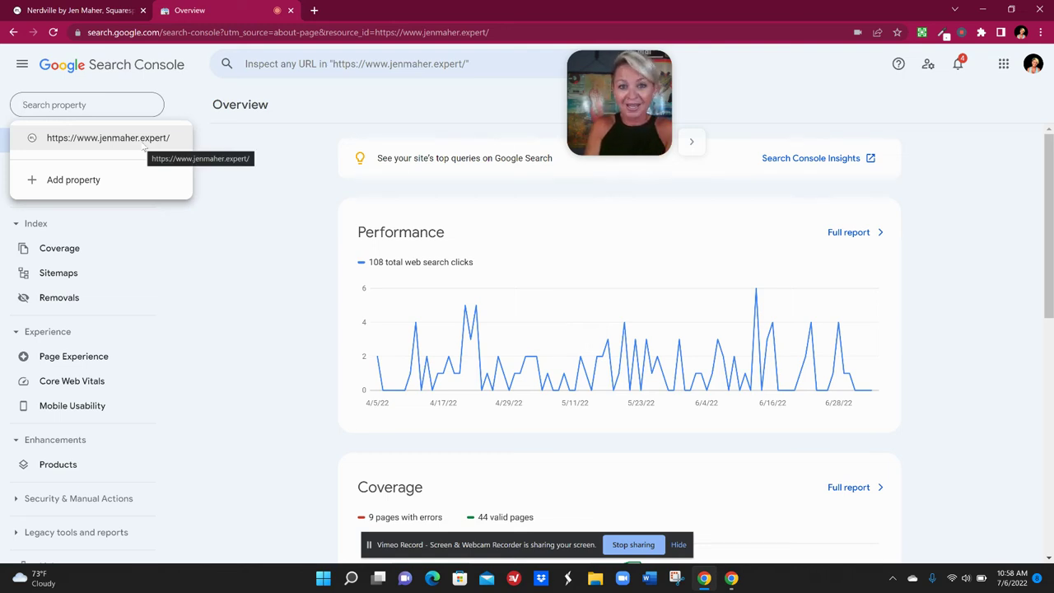
click(132, 140)
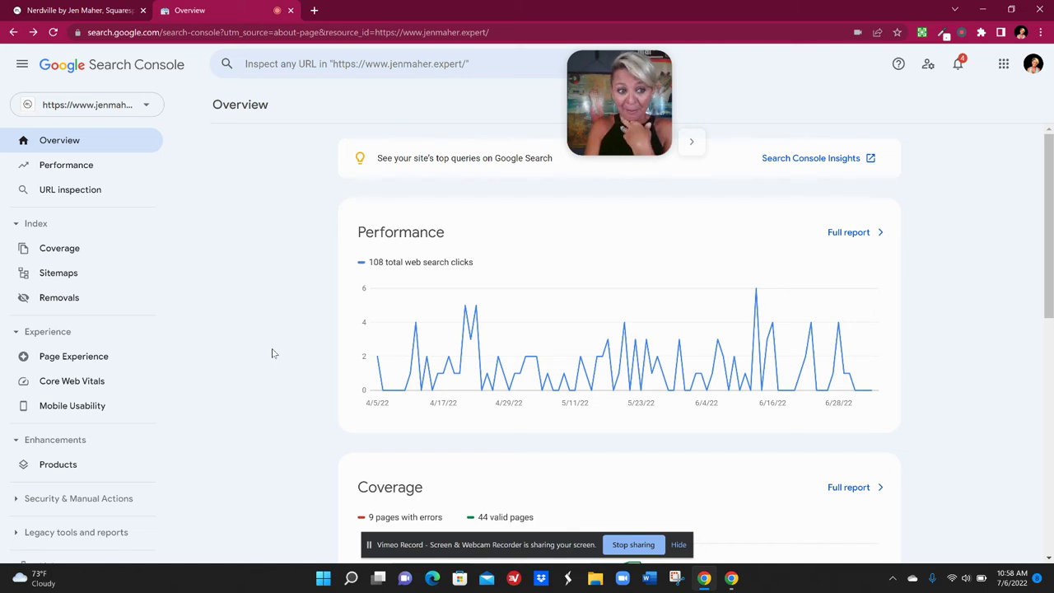
Open the Sitemaps report and enter sitemap.xml as a new sitemap URL
click(69, 279)
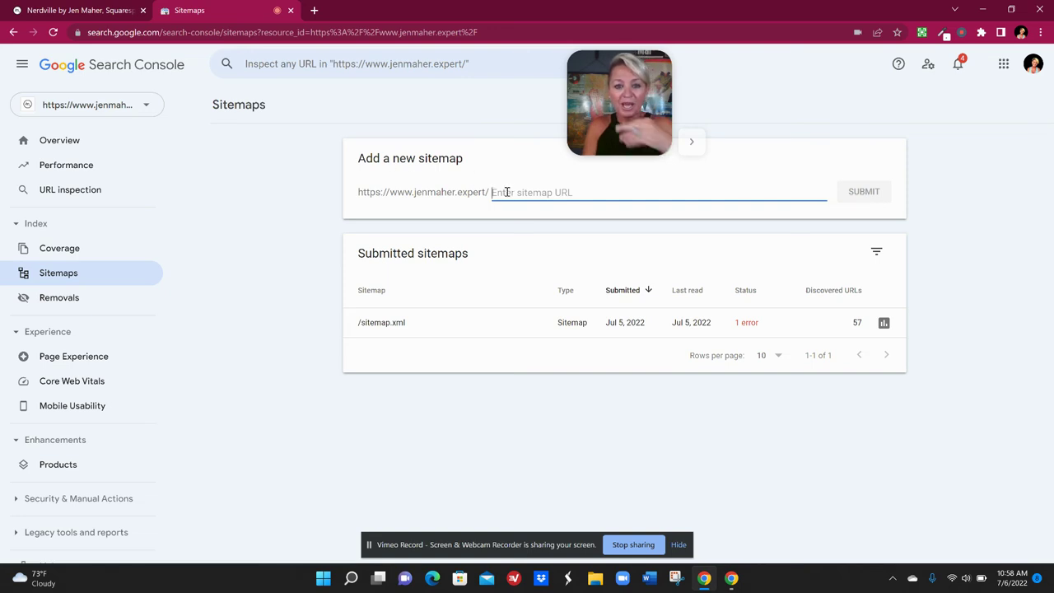
text(site)
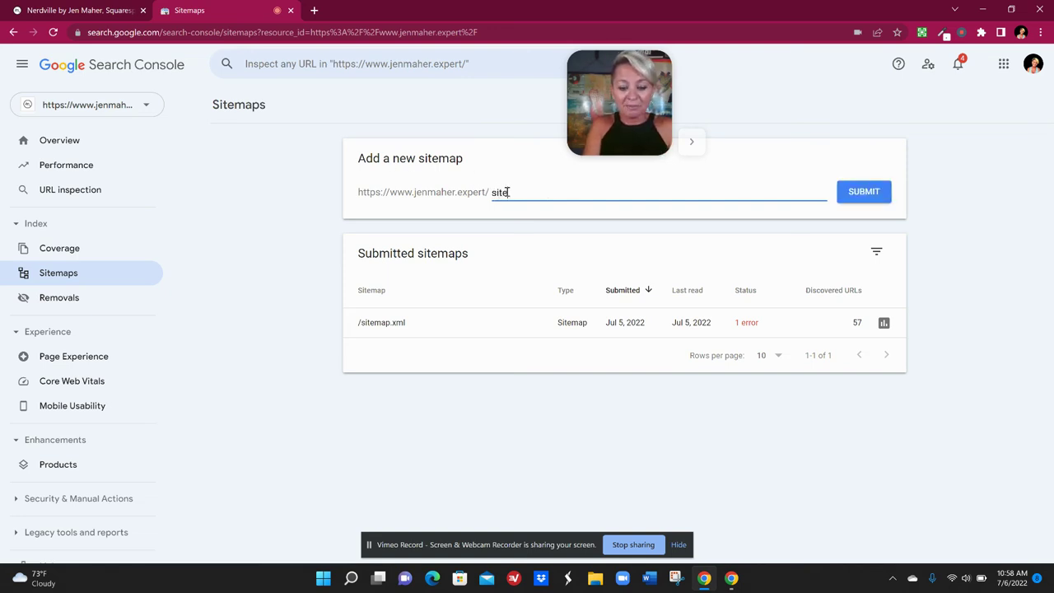
text(map)
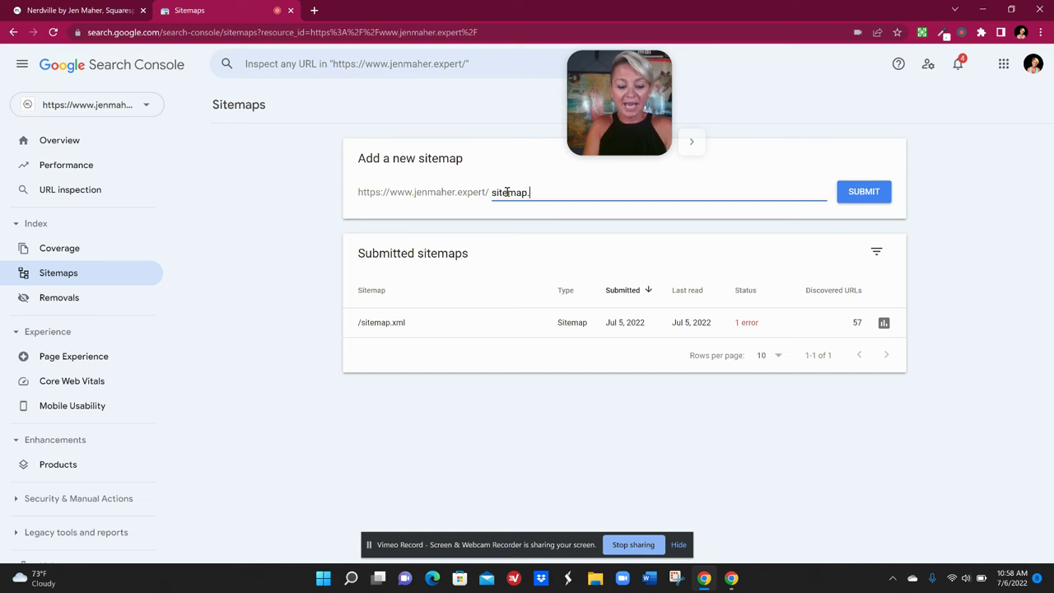
text(.xml)
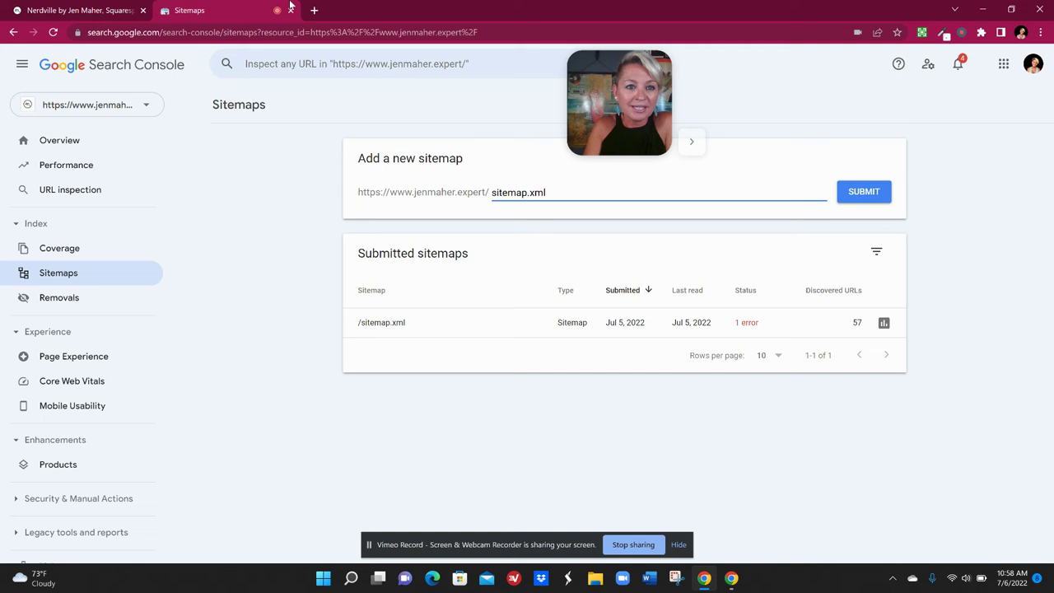
Load the website's /sitemap.xml in a new tab and scroll through its URL list
click(314, 12)
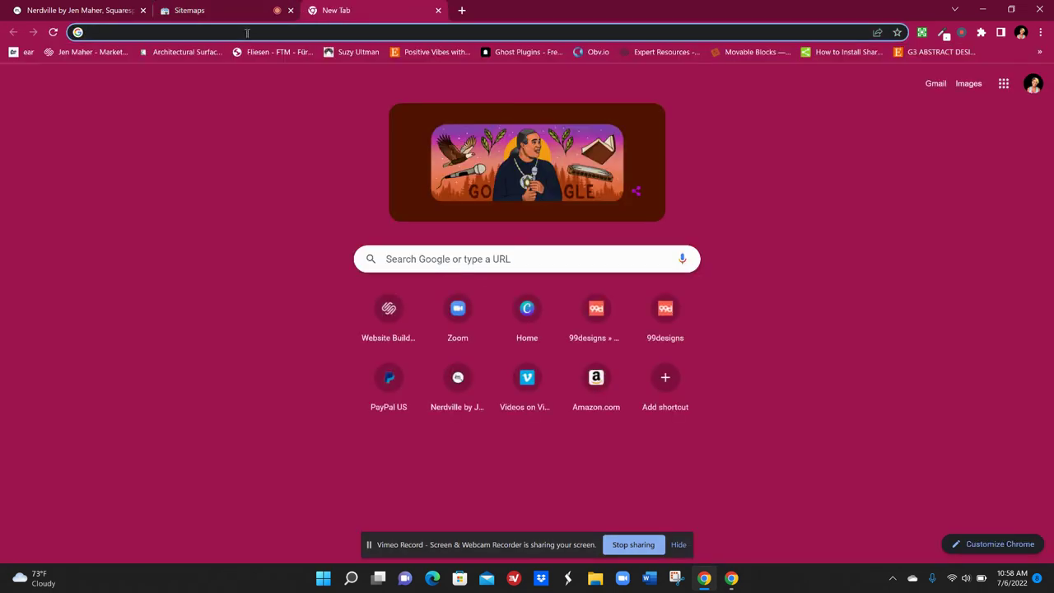
text(jen)
key(Return)
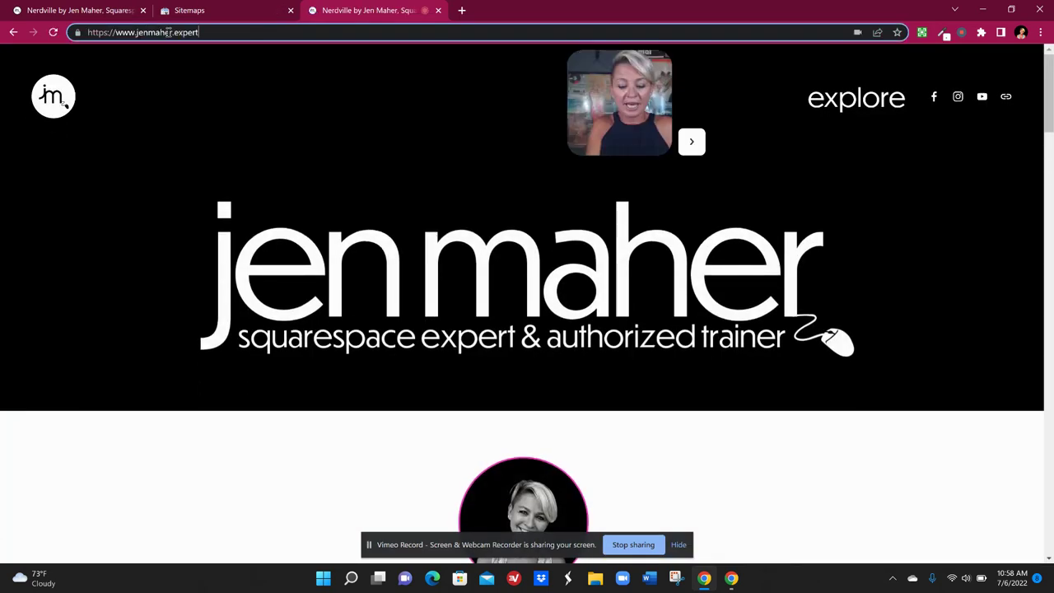
text(/)
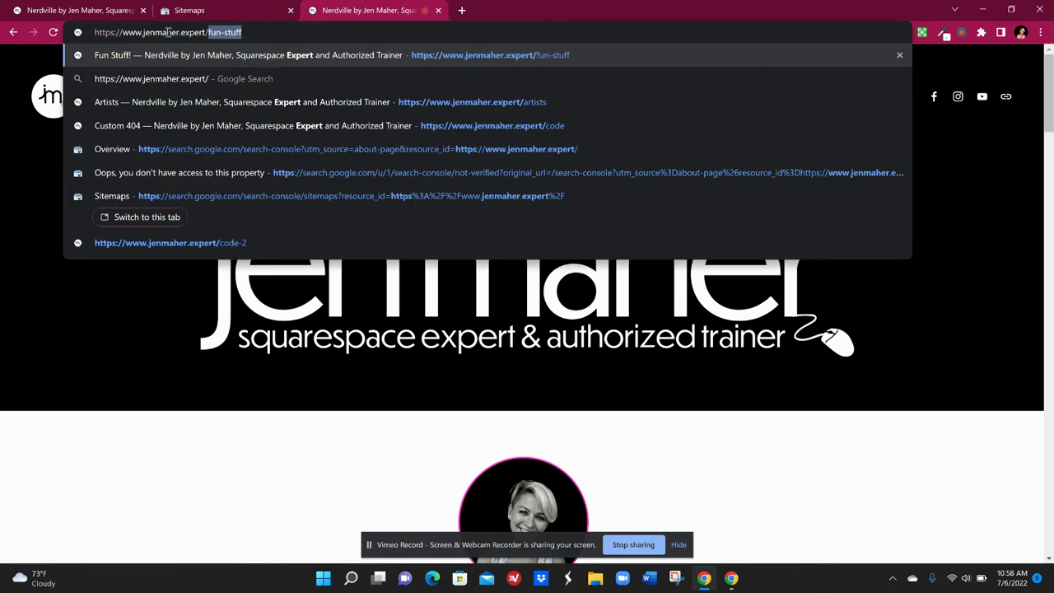
text(site)
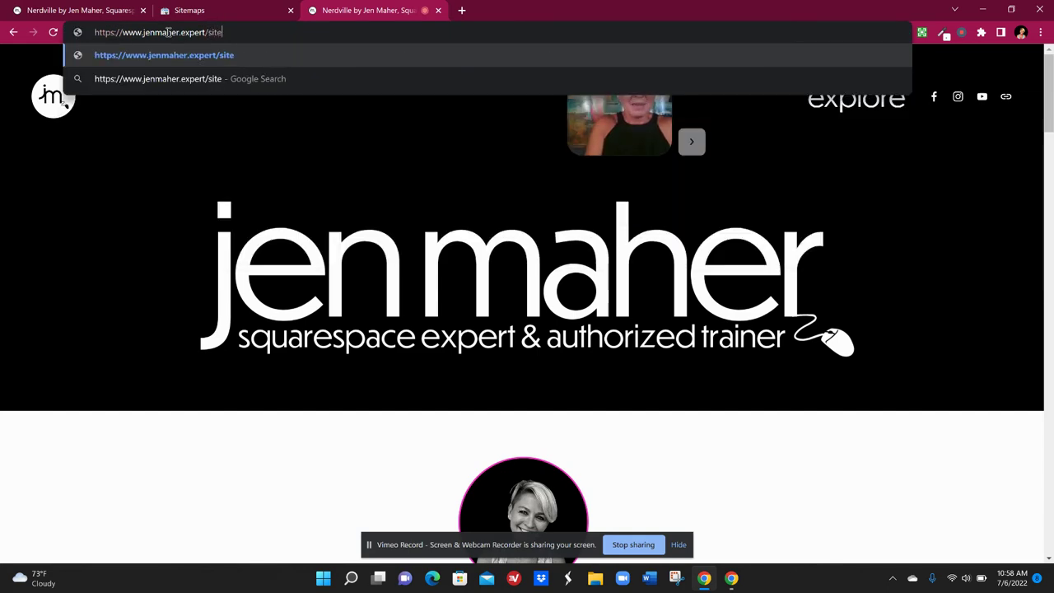
text(map.xml)
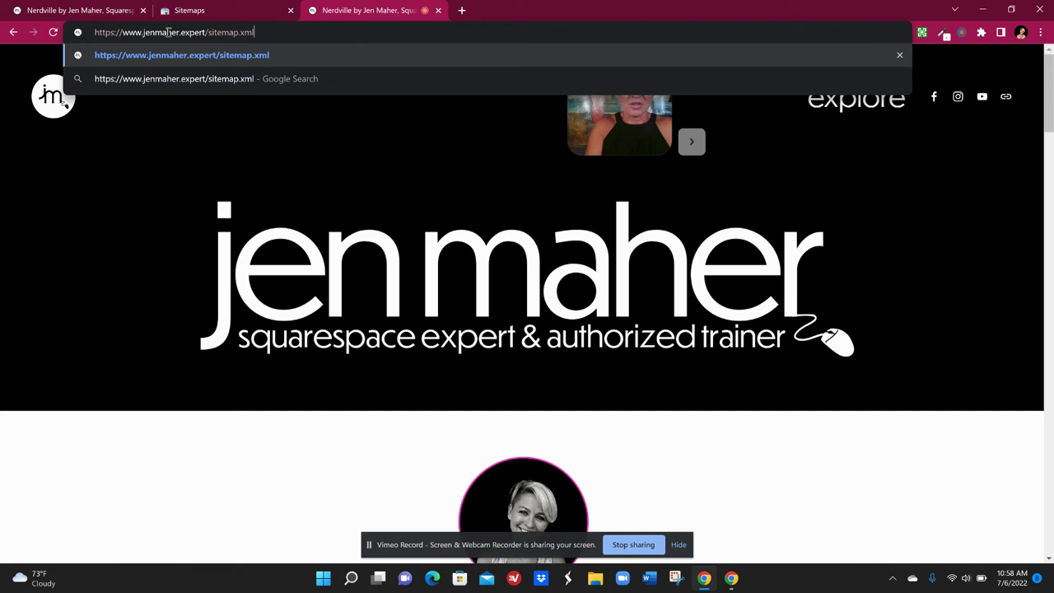
key(Return)
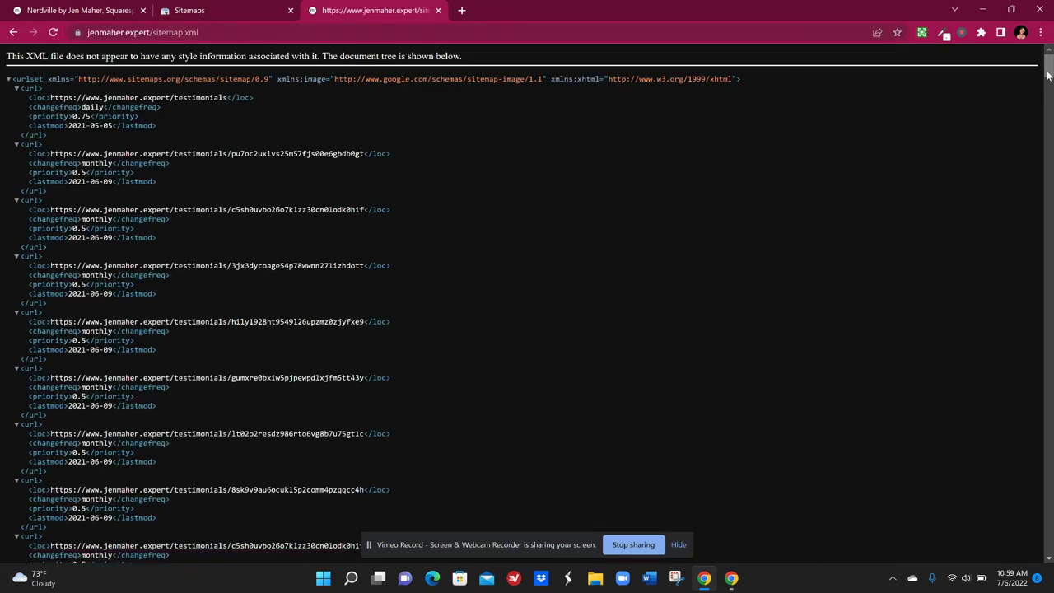
drag(1048, 75, 1046, 58)
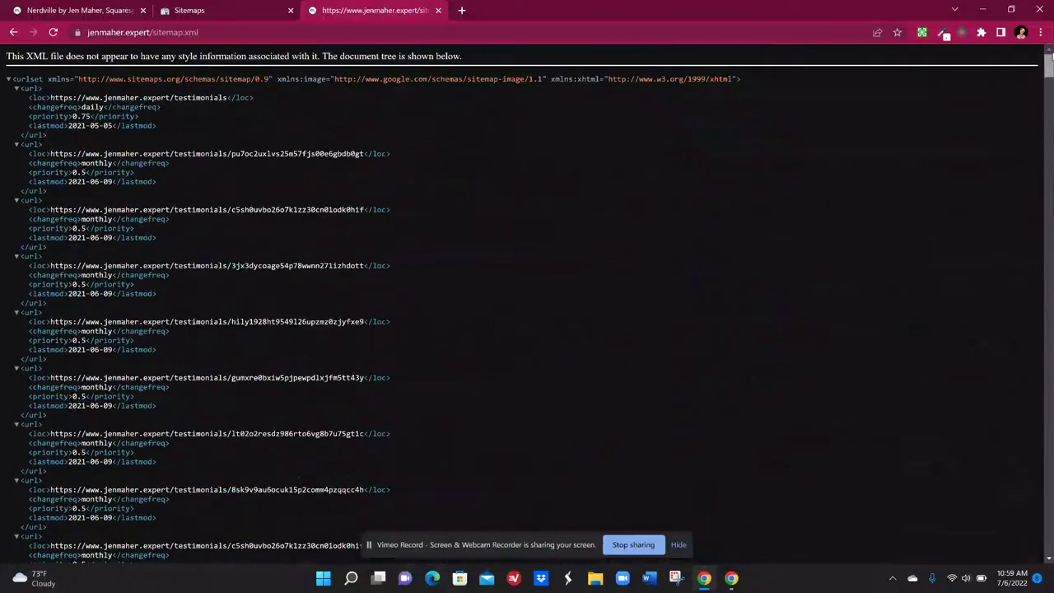
Return to the Search Console Sitemaps tab after briefly checking the sitemap.xml tab
click(228, 10)
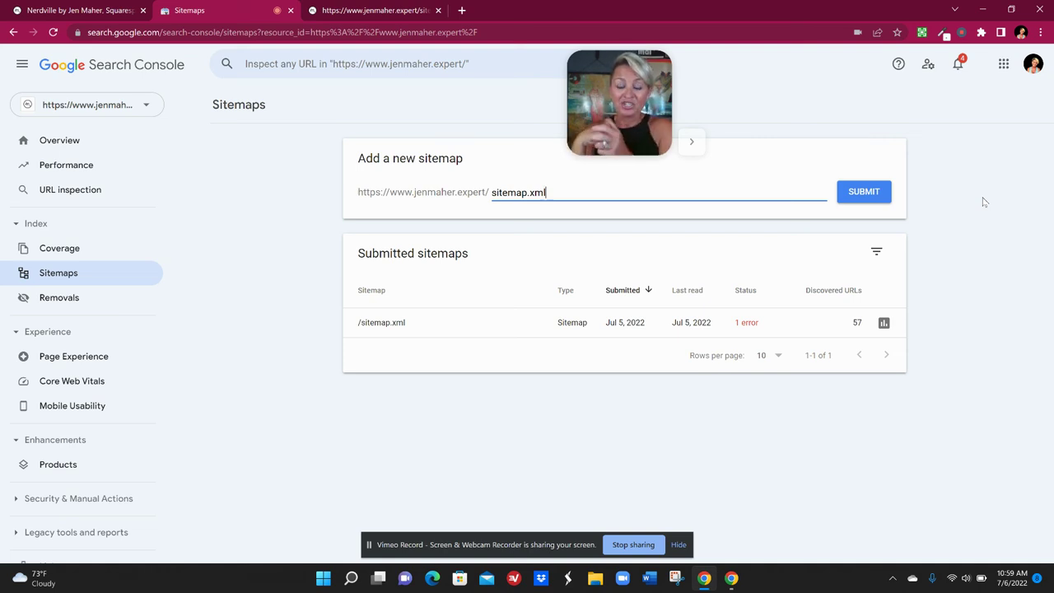
click(375, 11)
click(210, 10)
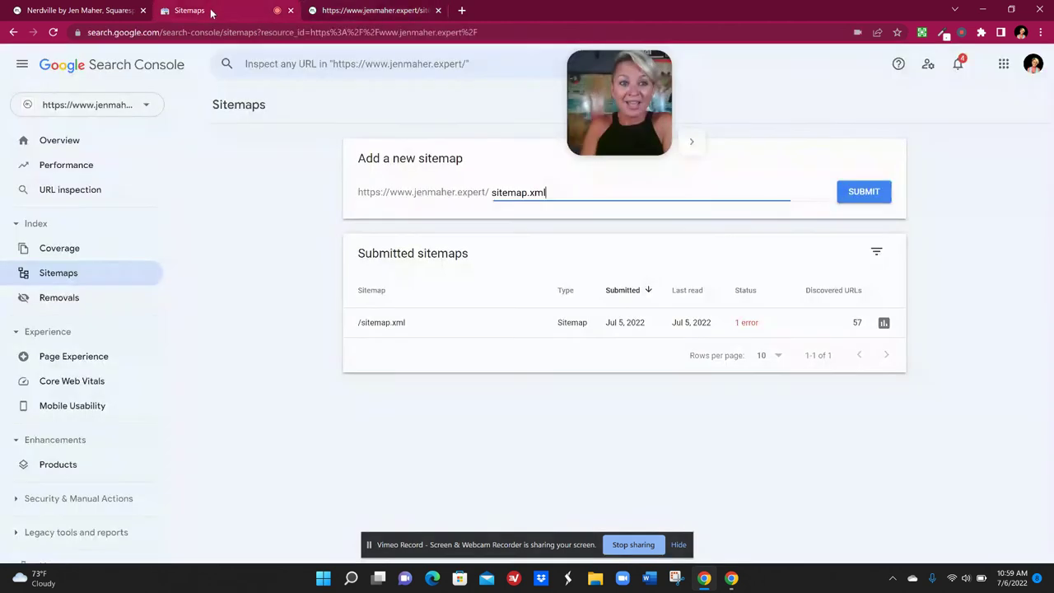